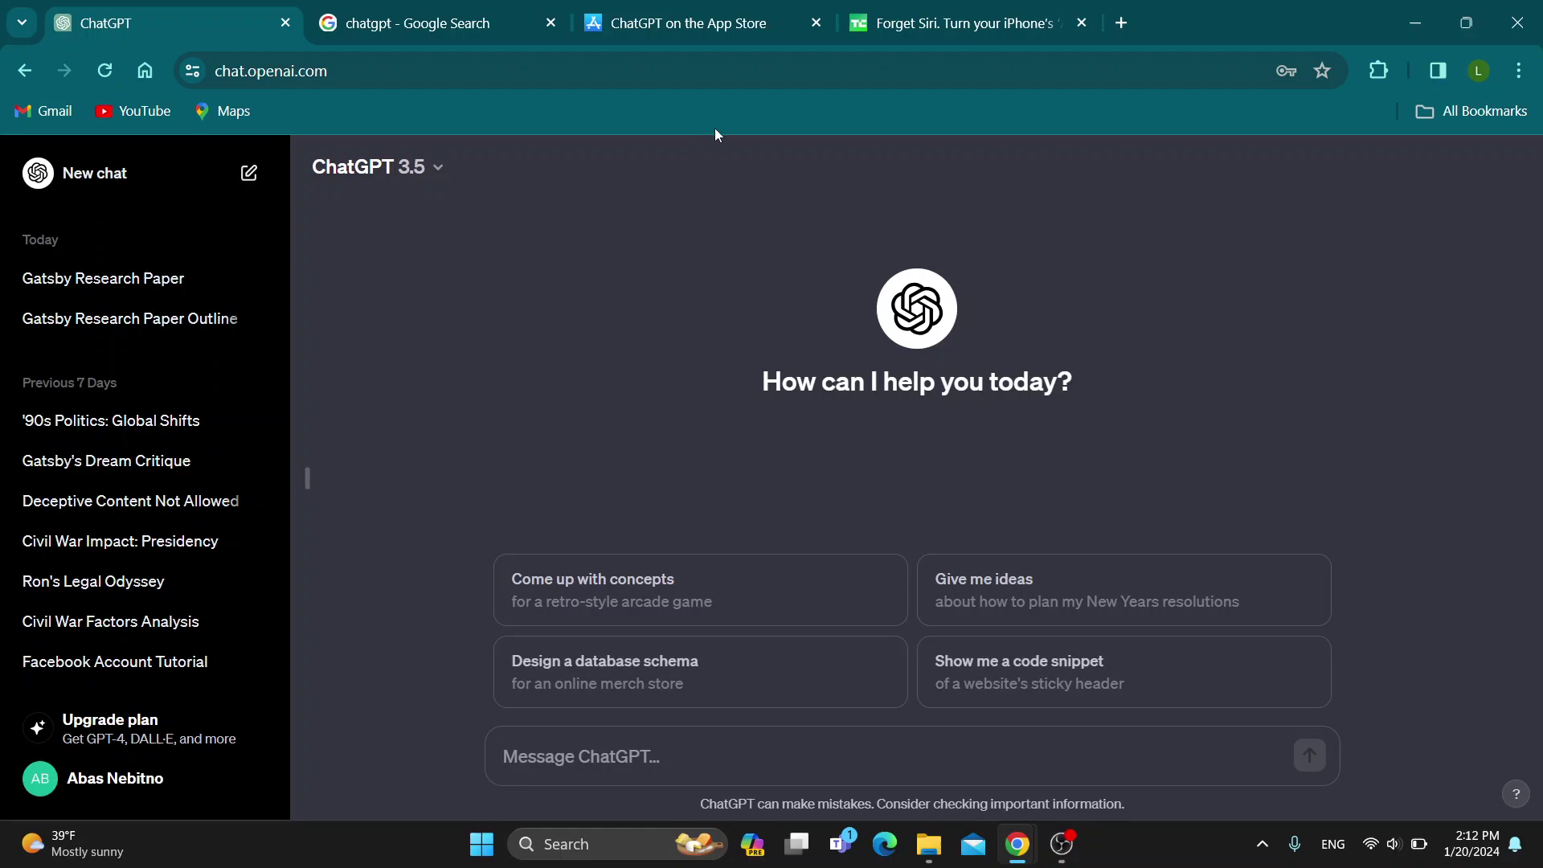
Switch to the ChatGPT App Store tab showing its 4.9 rating and #1 Productivity rank.
{"action": "left_click", "coordinate": [682, 24]}
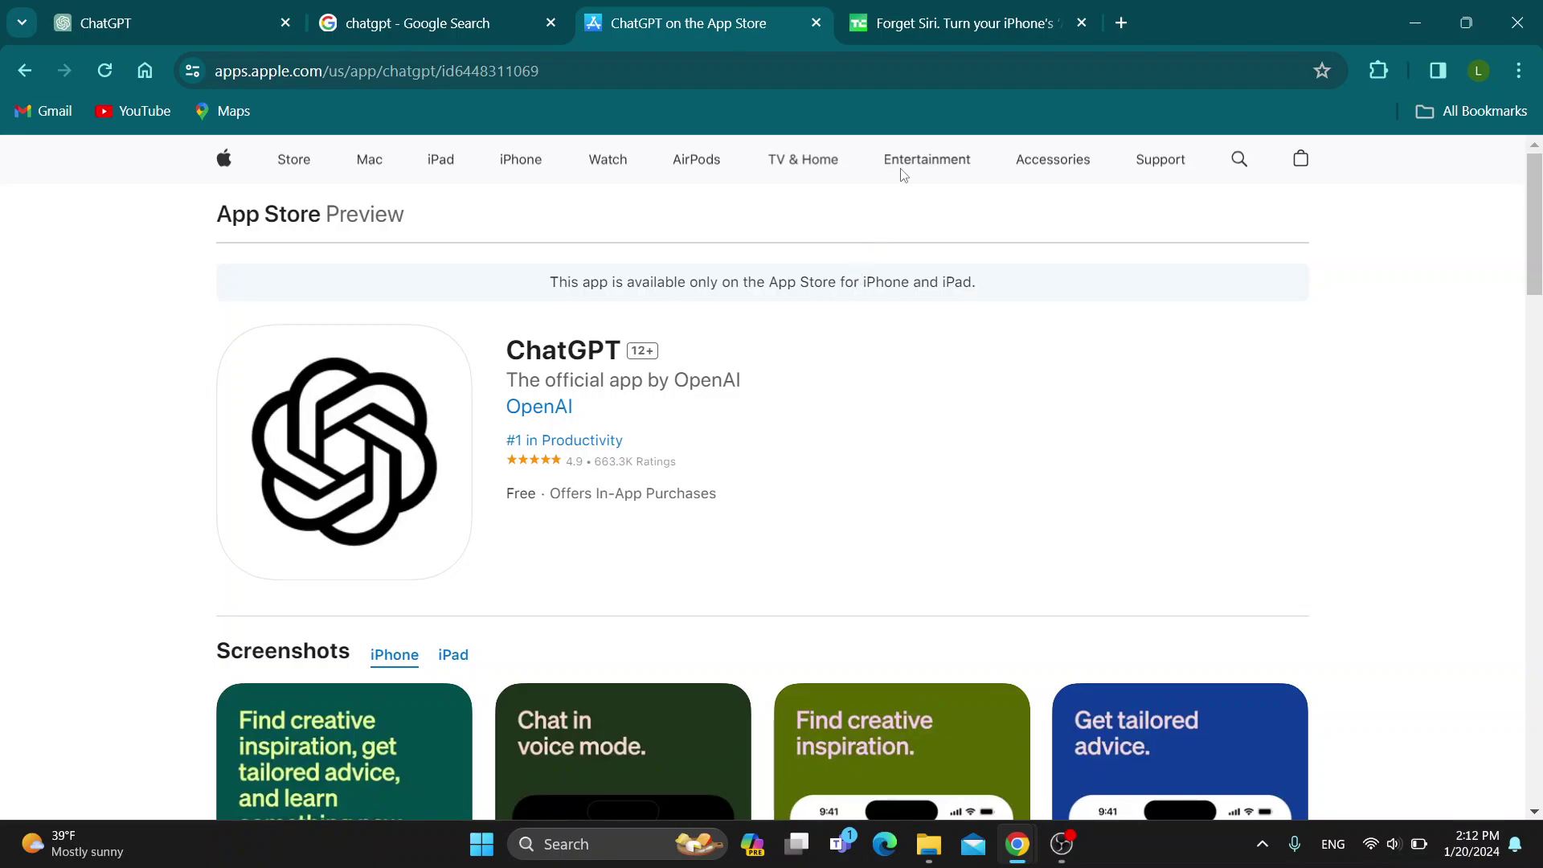
Read the TechCrunch 'Forget Siri' article, then return to the ChatGPT tab.
{"action": "left_click", "coordinate": [921, 21]}
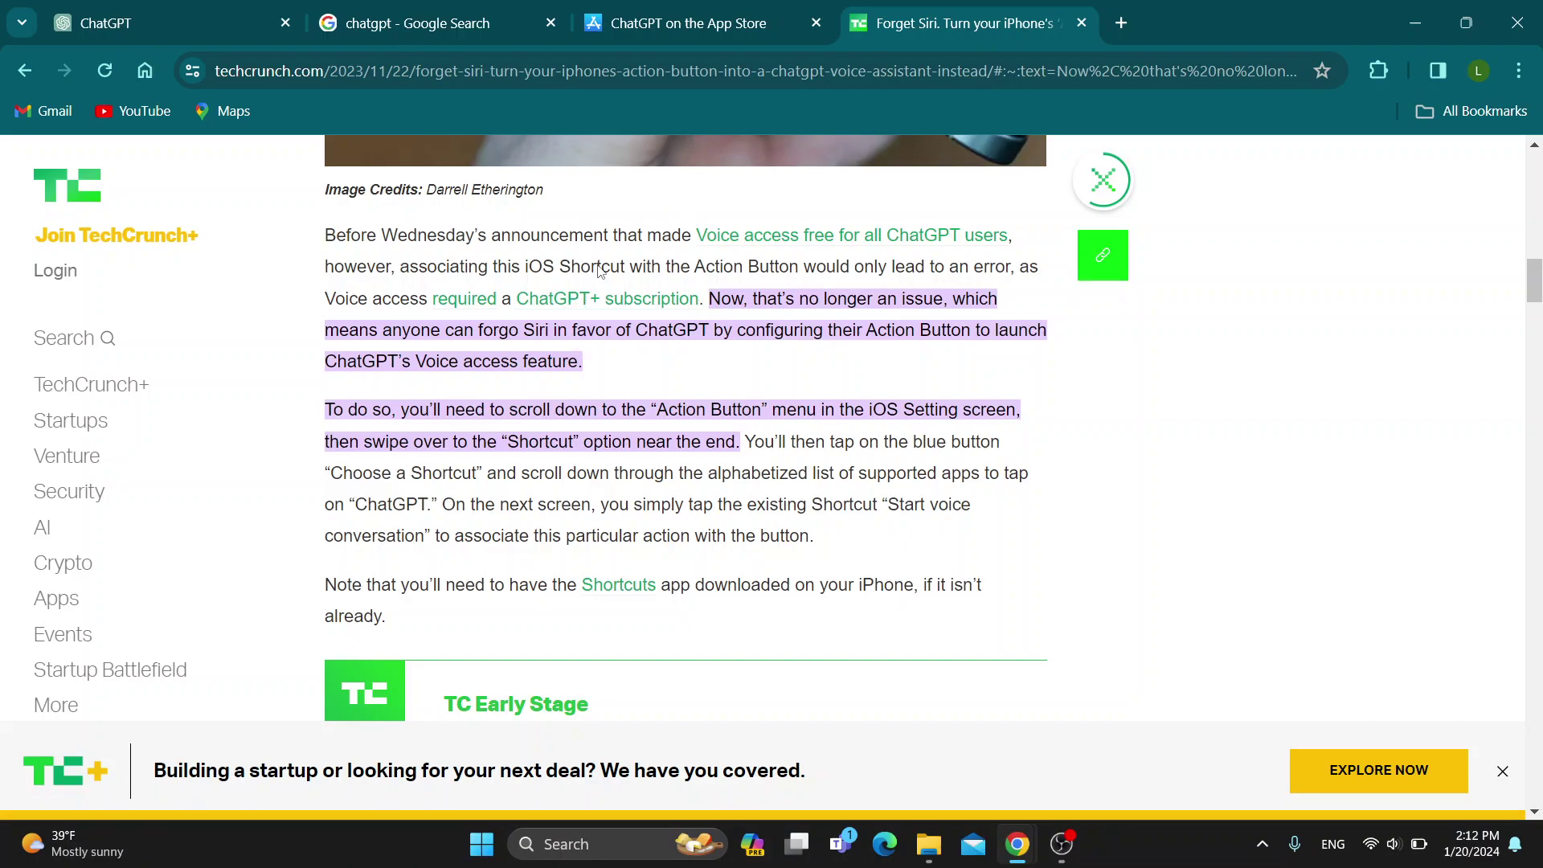
{"action": "key", "text": "ctrl+1"}
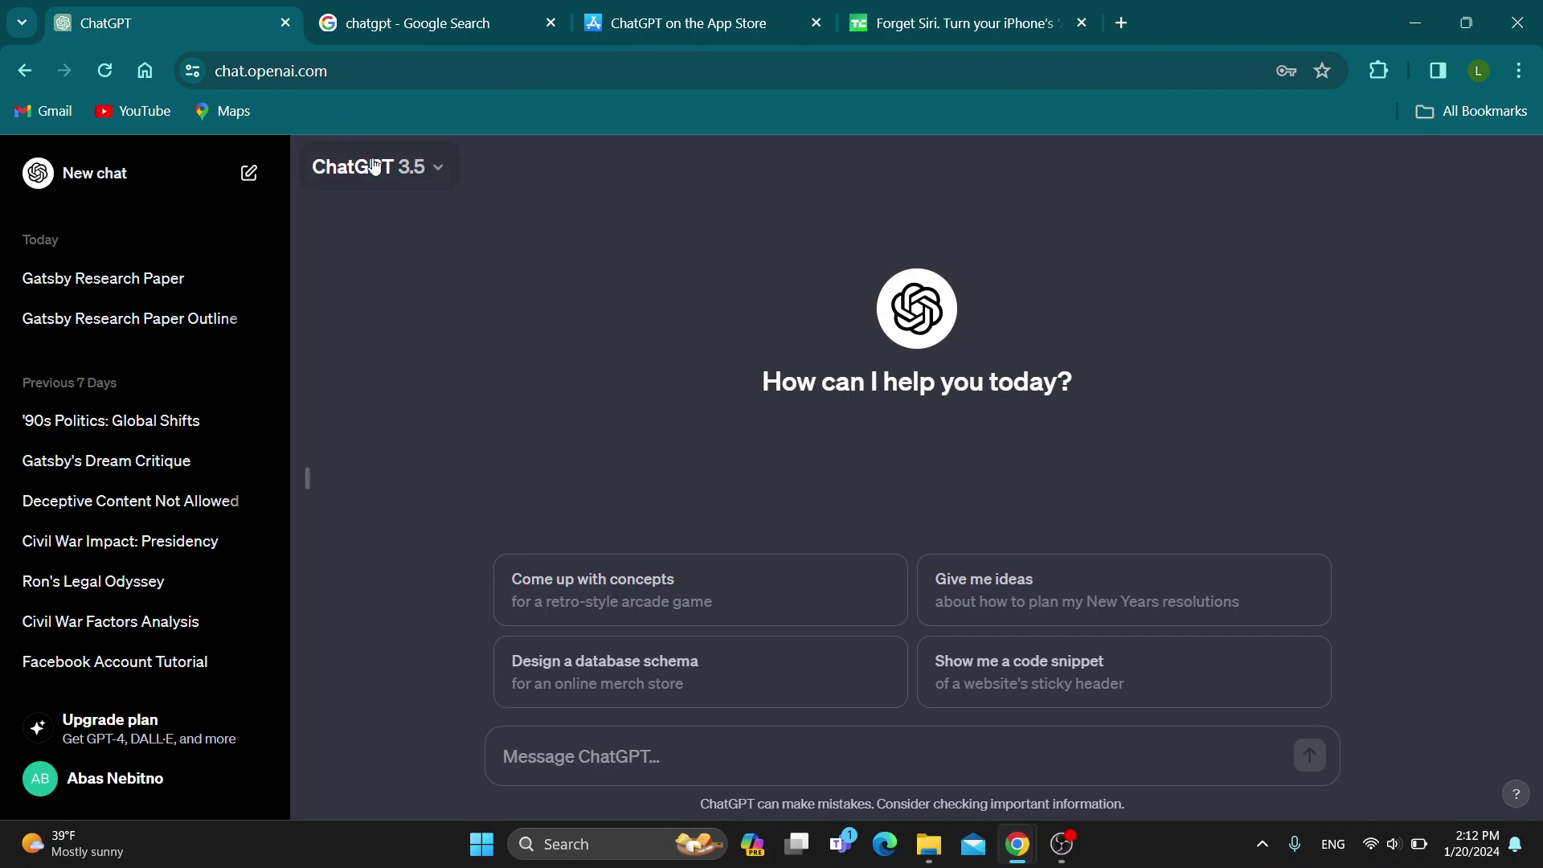
Check the Plus plan at $20/month from the model menu and dismiss it, keeping GPT-3.5.
{"action": "left_click", "coordinate": [432, 179]}
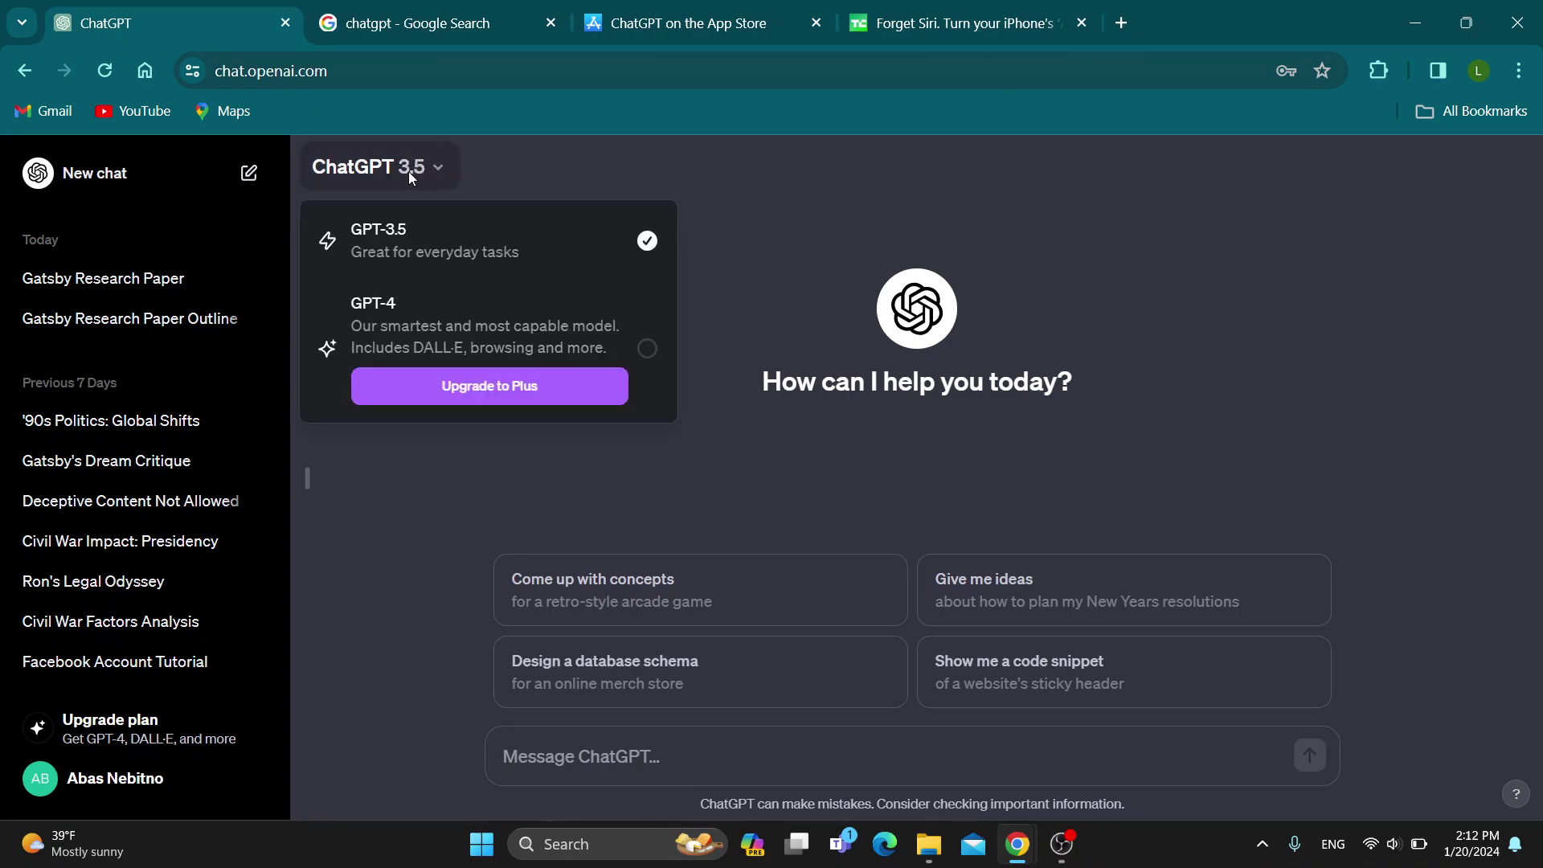
{"action": "left_click", "coordinate": [487, 389]}
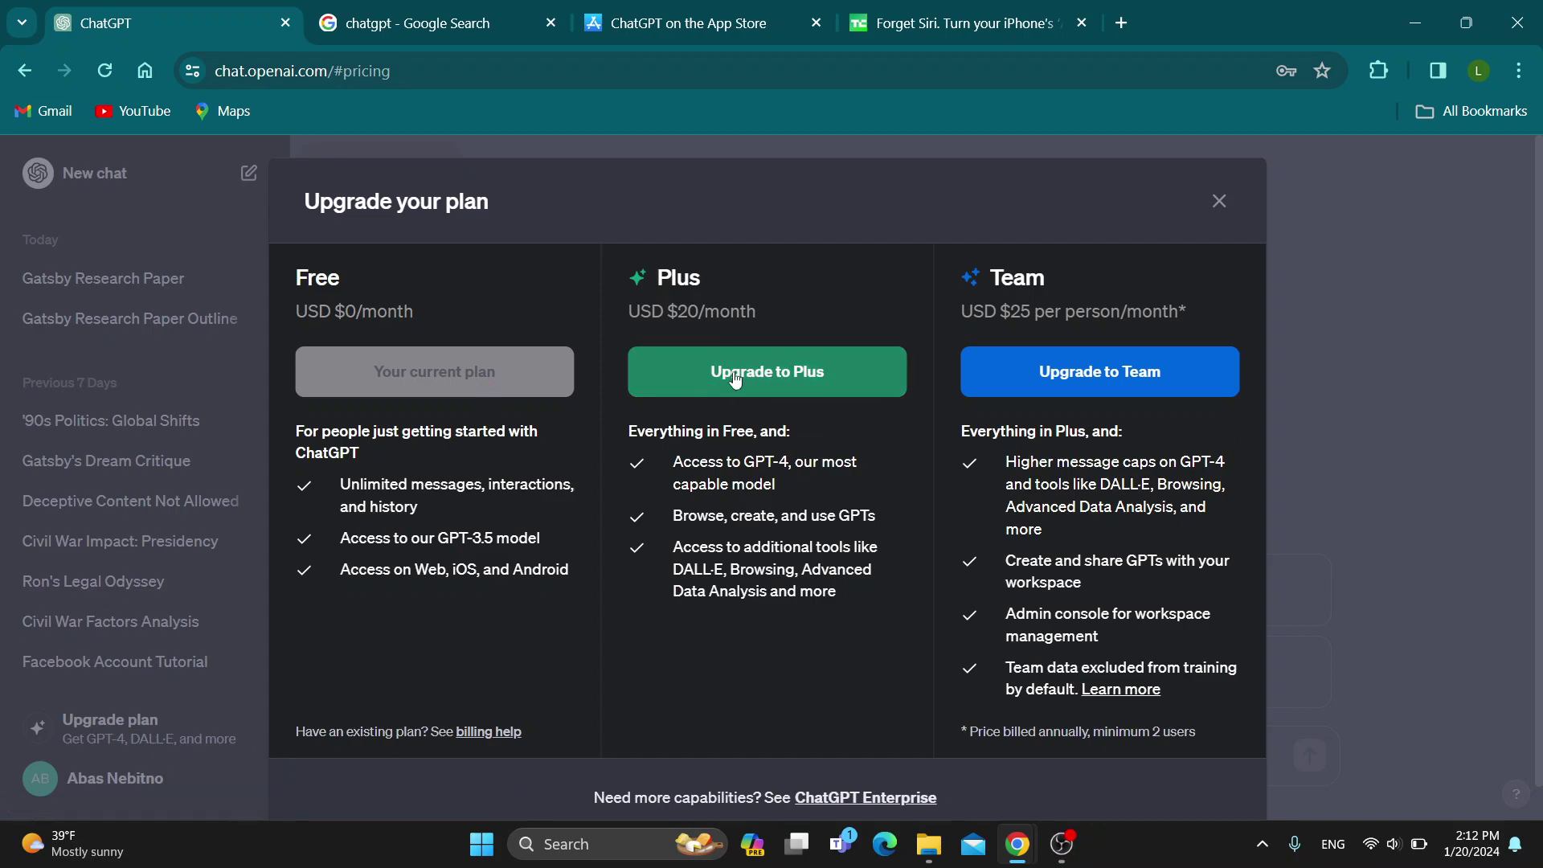
{"action": "left_click", "coordinate": [1220, 202]}
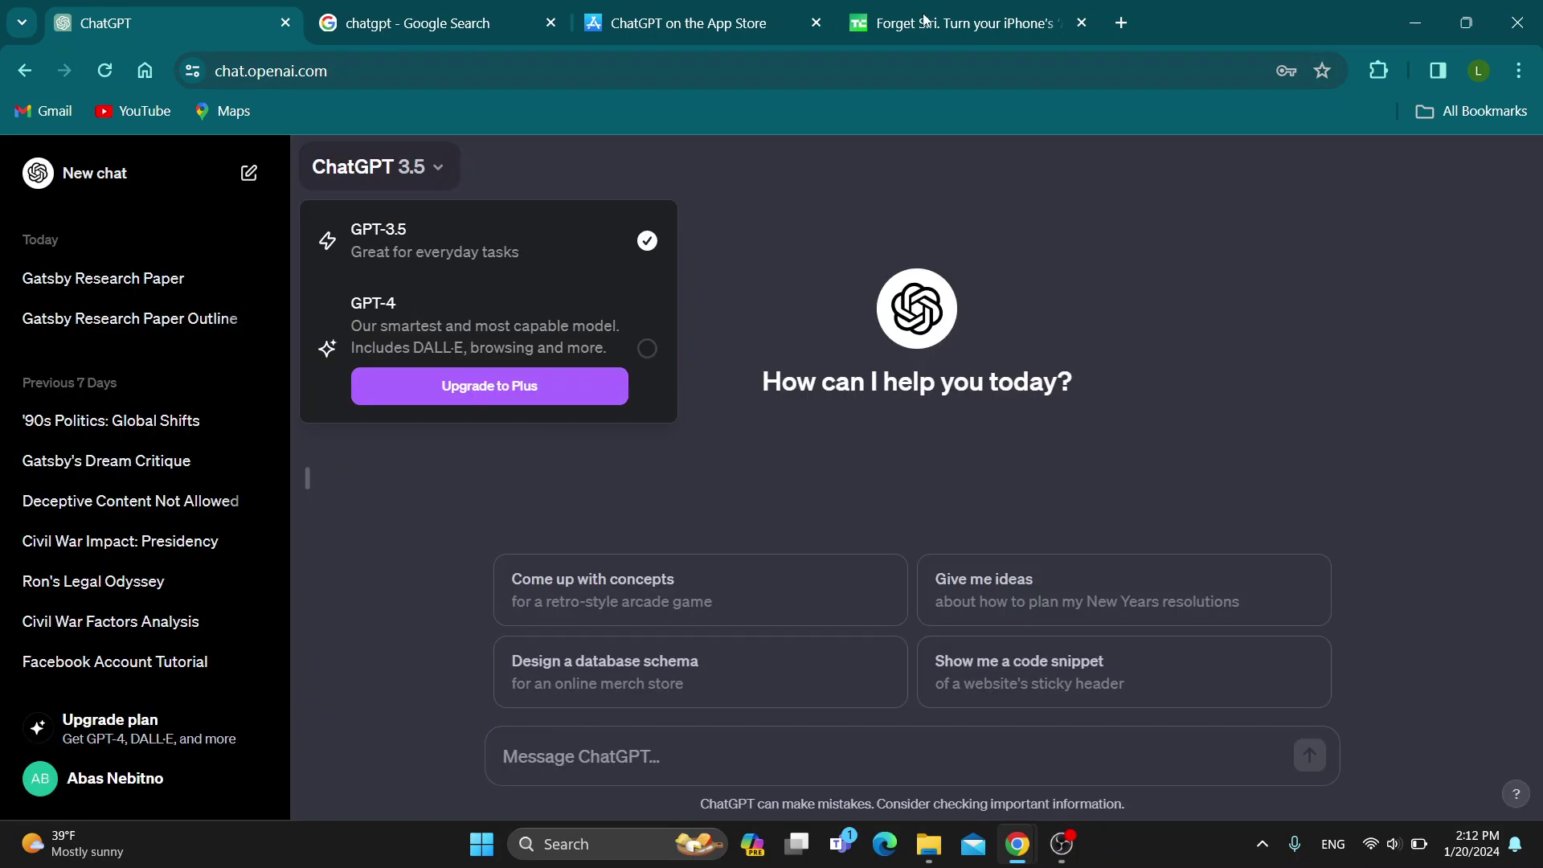
Return to the TechCrunch 'Forget Siri' article's Action Button setup steps.
{"action": "left_click", "coordinate": [924, 21]}
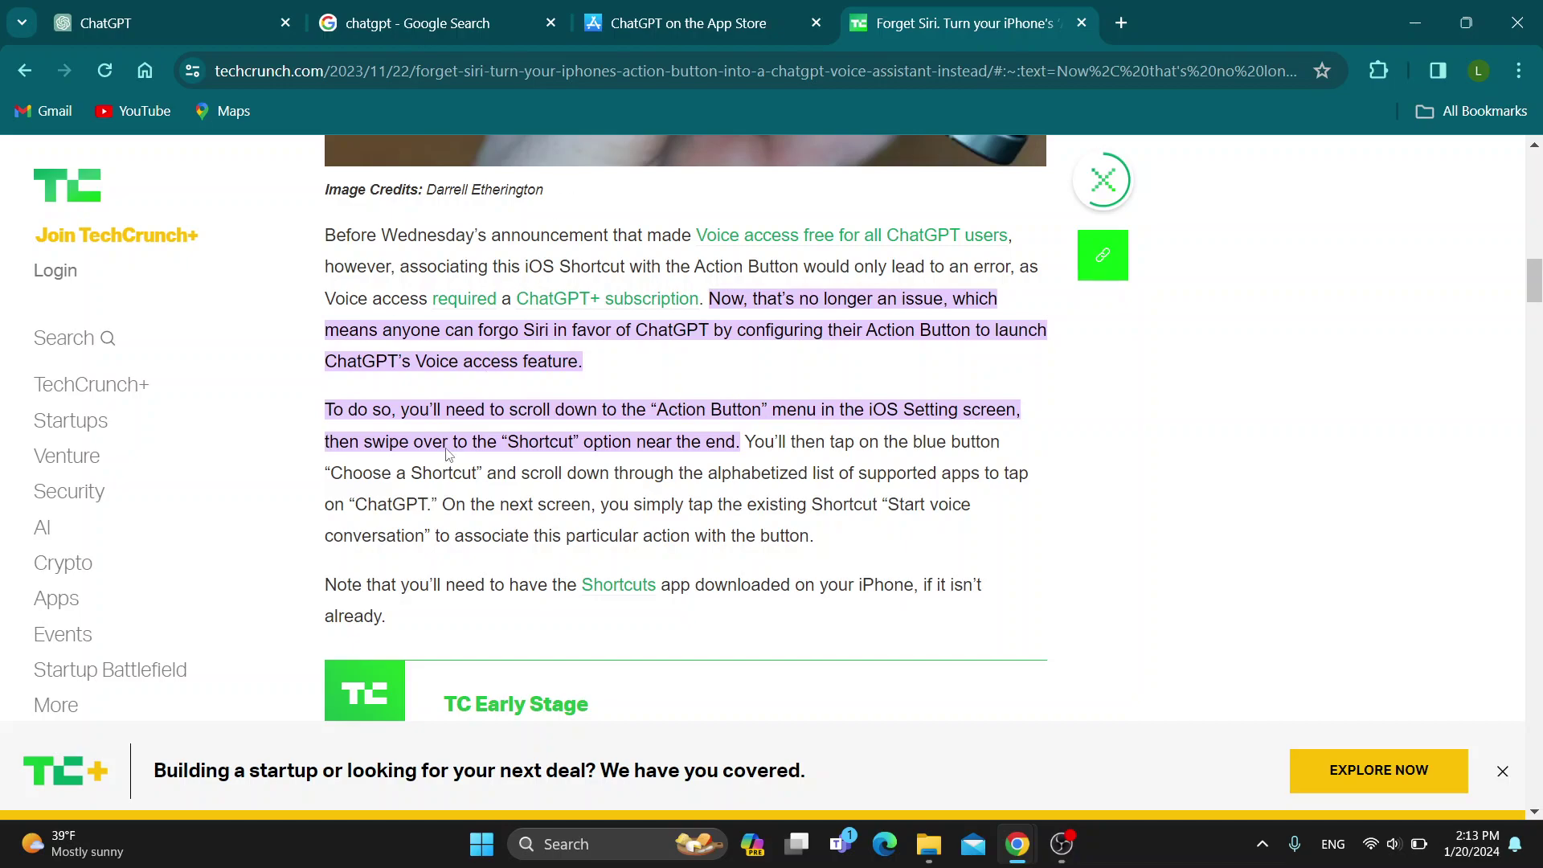
Switch back to the empty GPT-3.5 ChatGPT chat and close the model list.
{"action": "left_click", "coordinate": [207, 17]}
{"action": "left_click", "coordinate": [856, 250]}
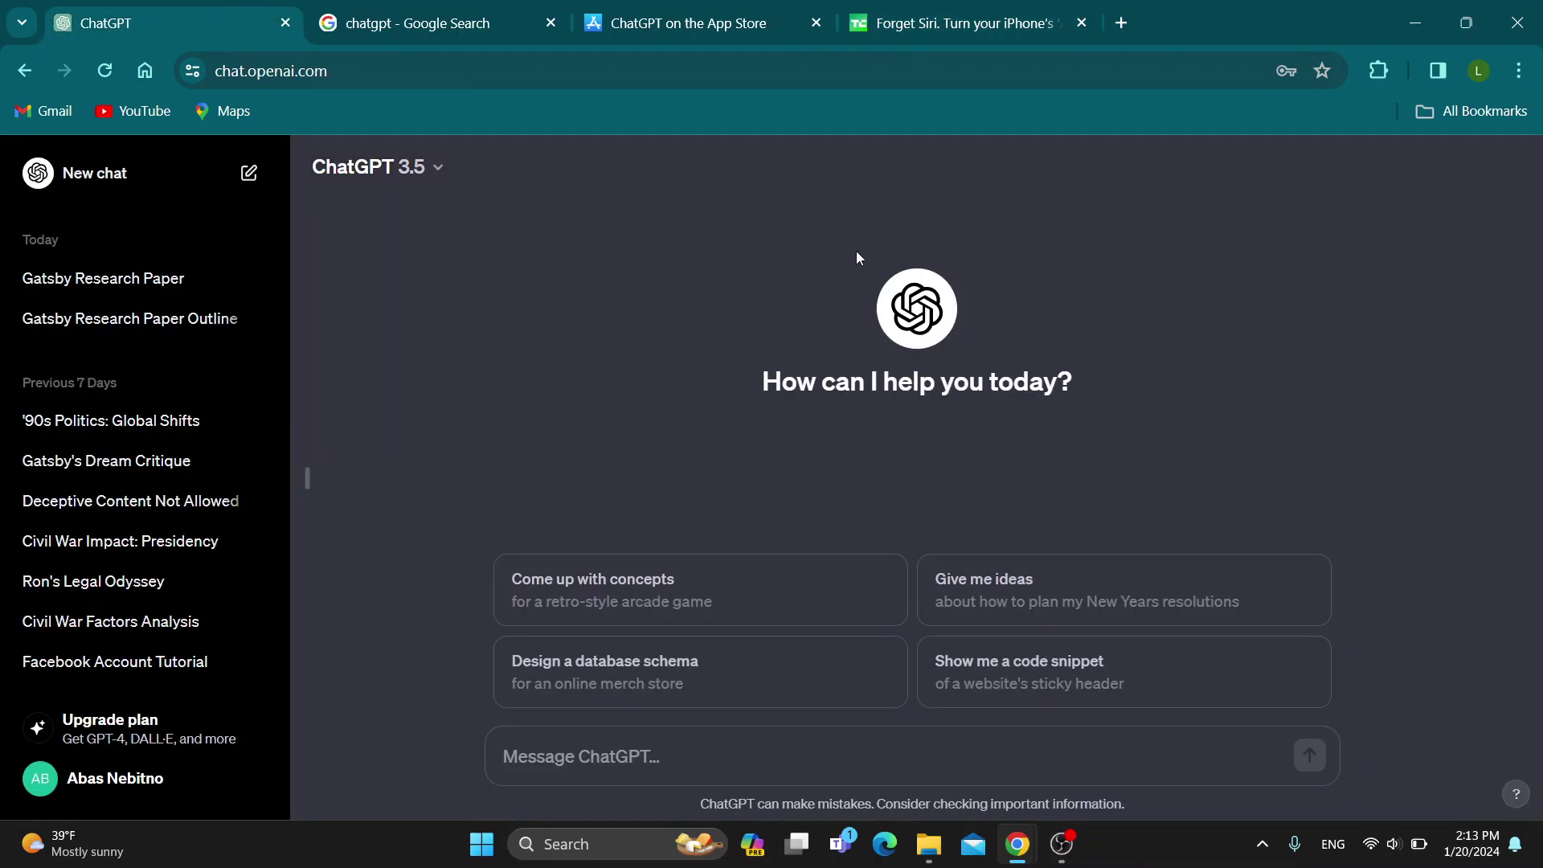